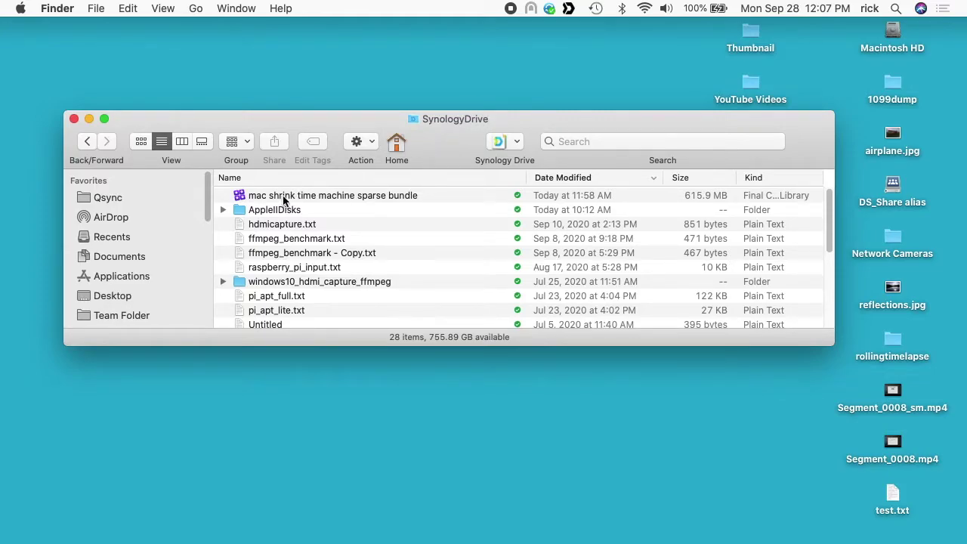
Open the mac shrink time machine sparse bundle library, check Synology Drive activity, and return to its storage warning
{"action": "double_click", "coordinate": [284, 196]}
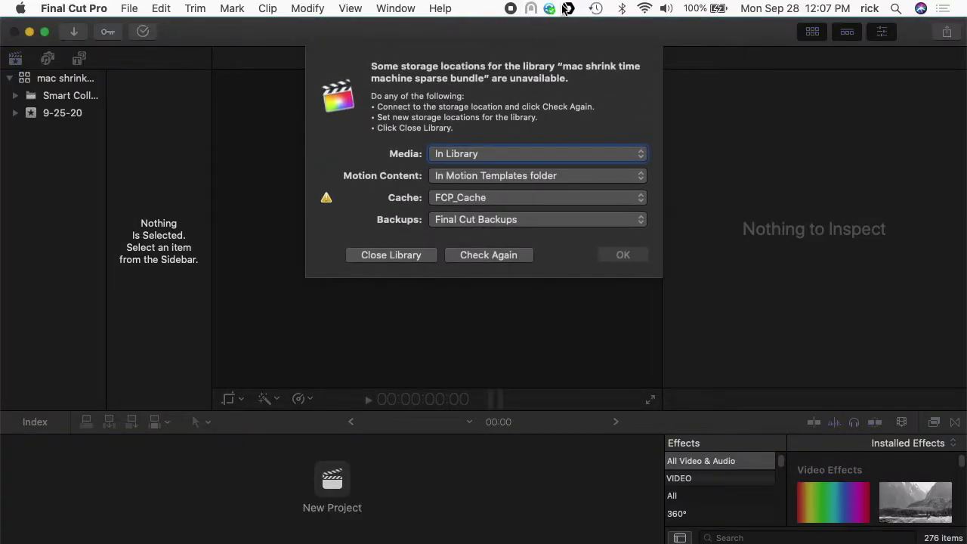
{"action": "left_click", "coordinate": [567, 10]}
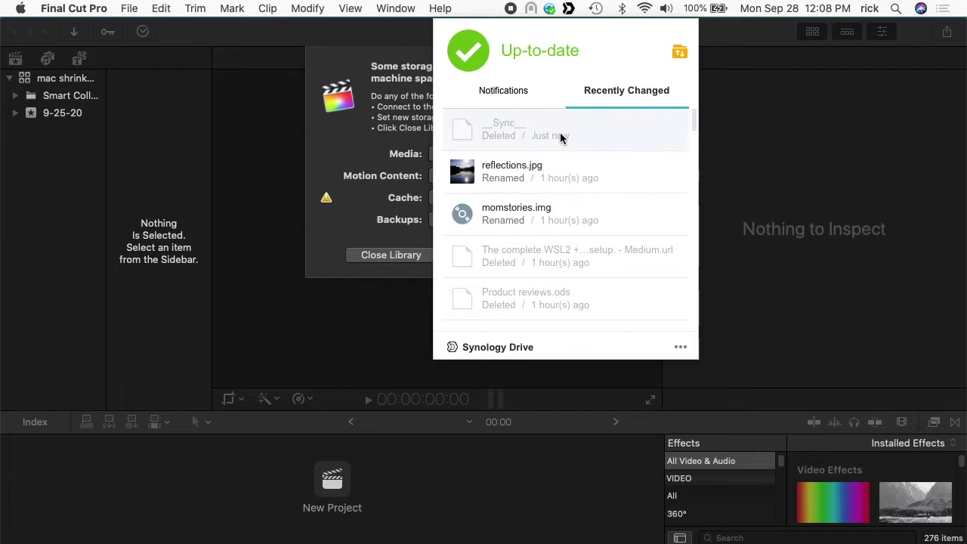
{"action": "left_click", "coordinate": [397, 109]}
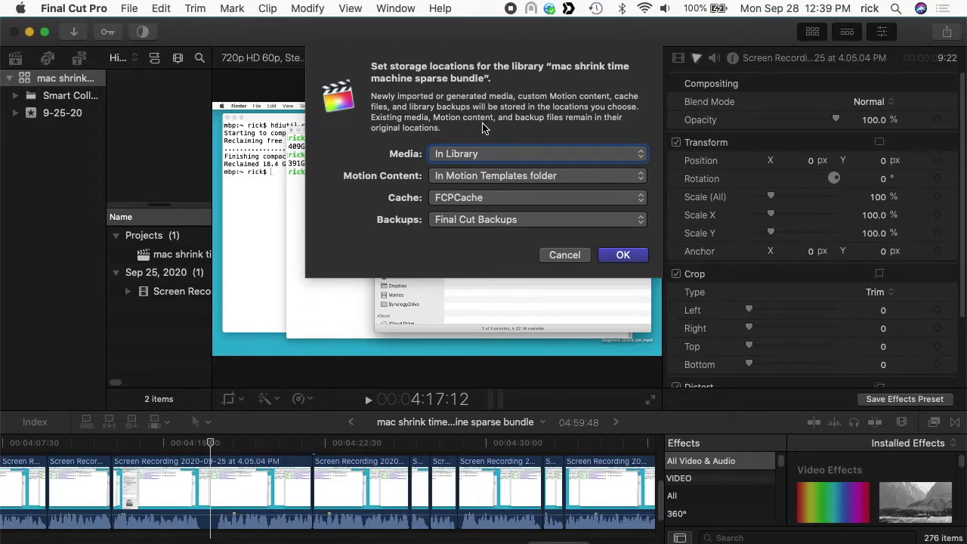
Dismiss the storage dialog, reopen the library's storage location settings, and show the Cache location choices
{"action": "left_click", "coordinate": [565, 257]}
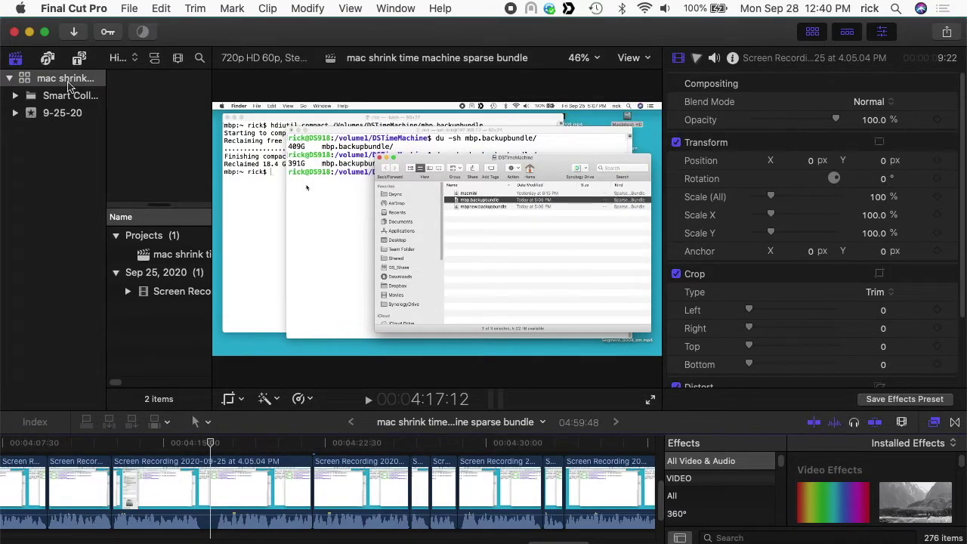
{"action": "left_click", "coordinate": [67, 80]}
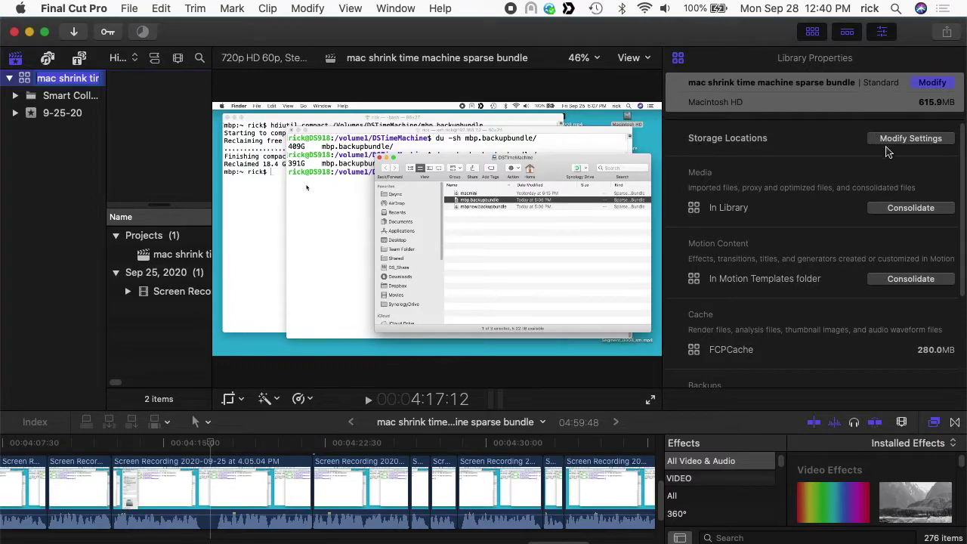
{"action": "left_click", "coordinate": [911, 142]}
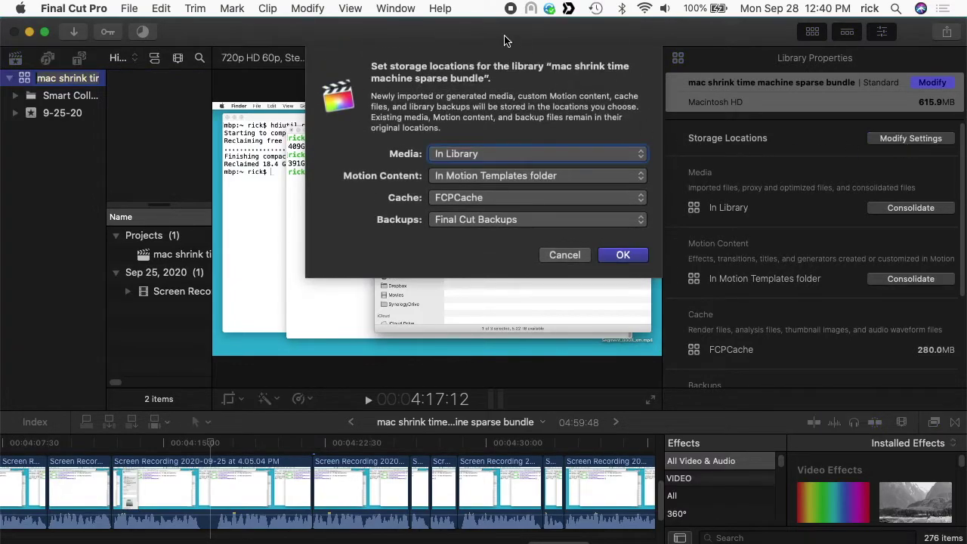
{"action": "left_click", "coordinate": [474, 203]}
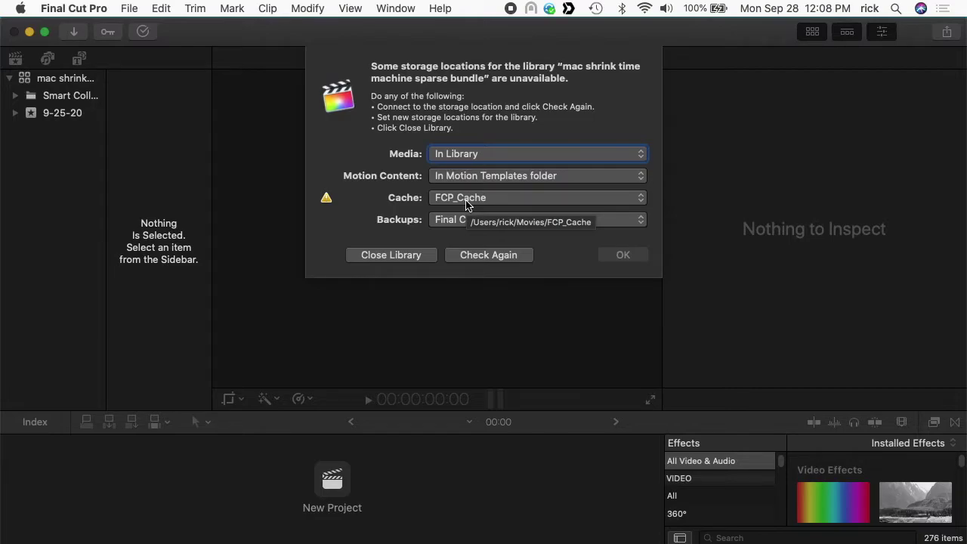
Set the library's cache location to the FCPCache folder in Movies and apply it
{"action": "left_click", "coordinate": [466, 203]}
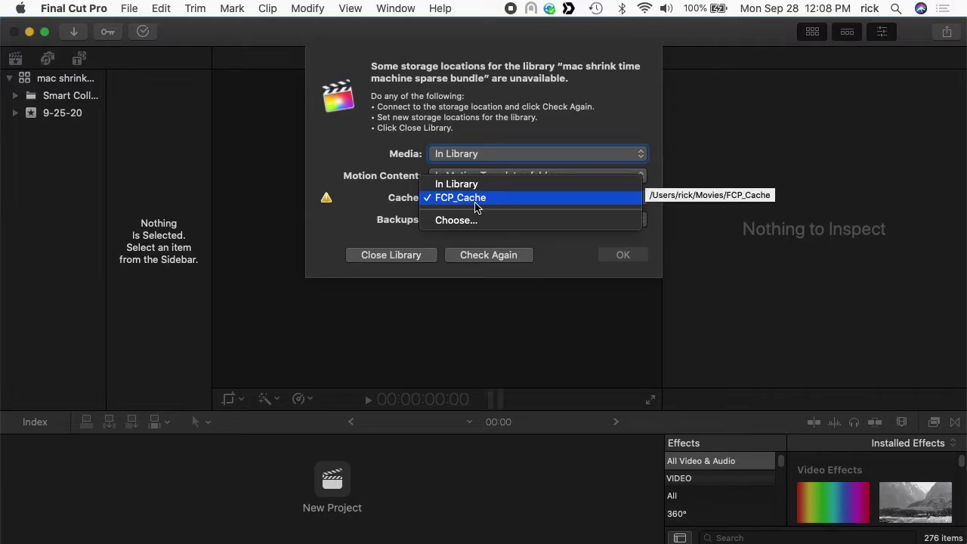
{"action": "left_click", "coordinate": [470, 220]}
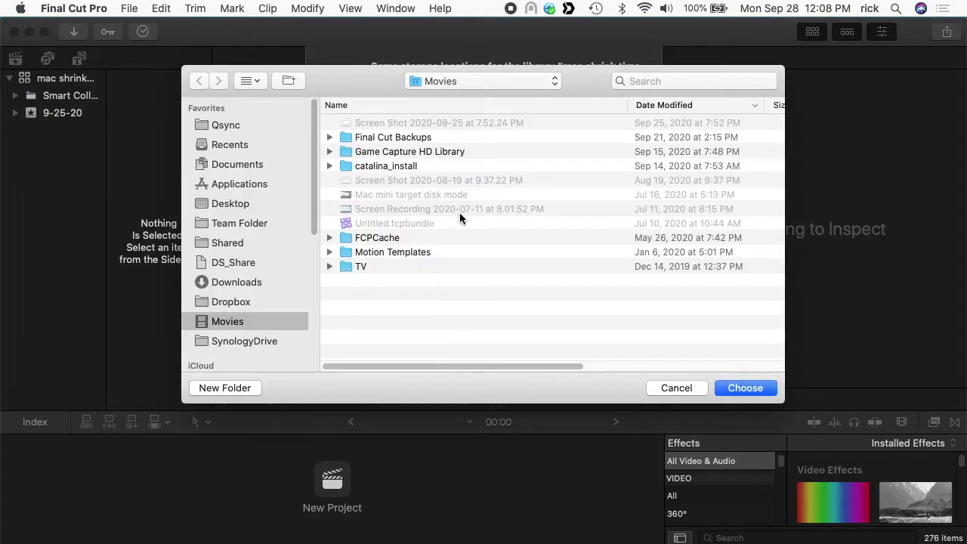
{"action": "left_click", "coordinate": [389, 240]}
{"action": "left_click", "coordinate": [745, 388]}
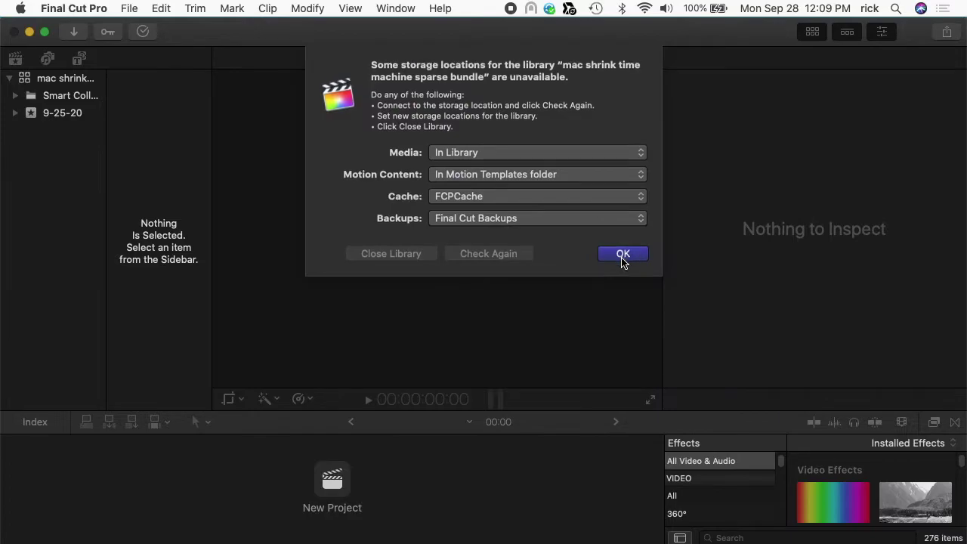
{"action": "left_click", "coordinate": [623, 254]}
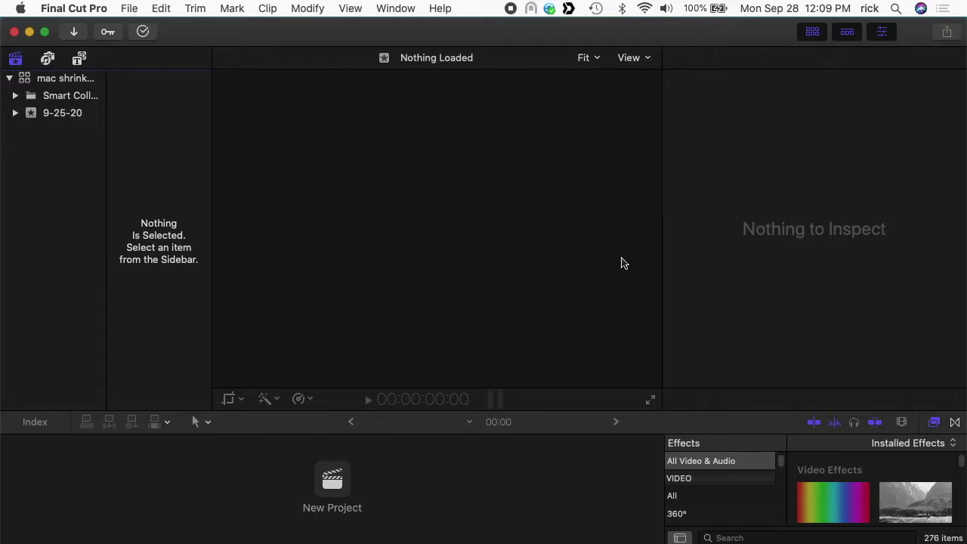
Select the library and open its project in the timeline
{"action": "left_click", "coordinate": [69, 80]}
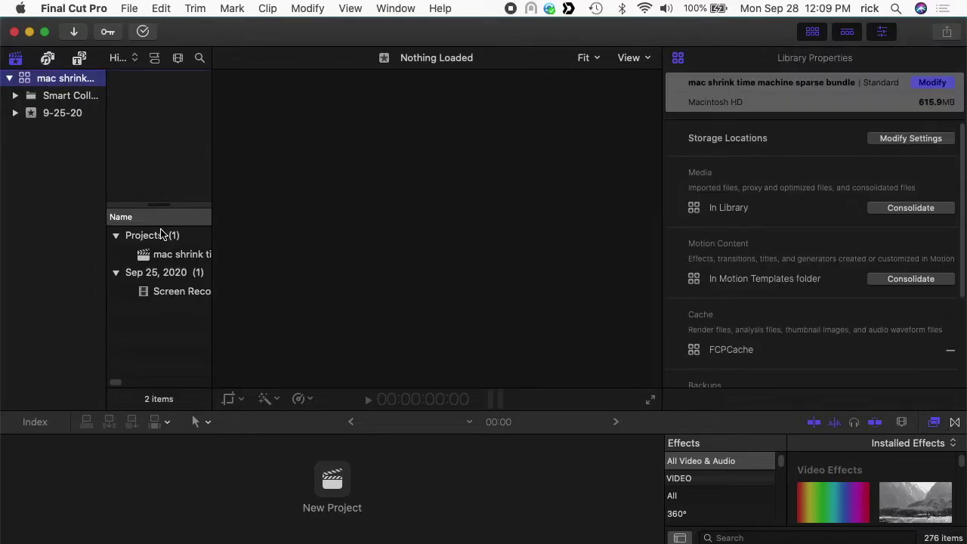
{"action": "left_click", "coordinate": [161, 257]}
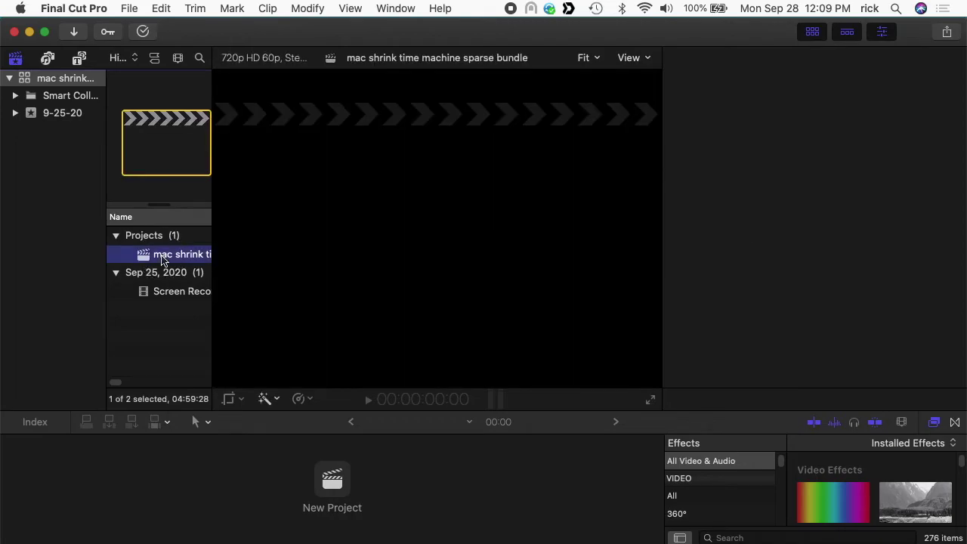
{"action": "double_click", "coordinate": [162, 257]}
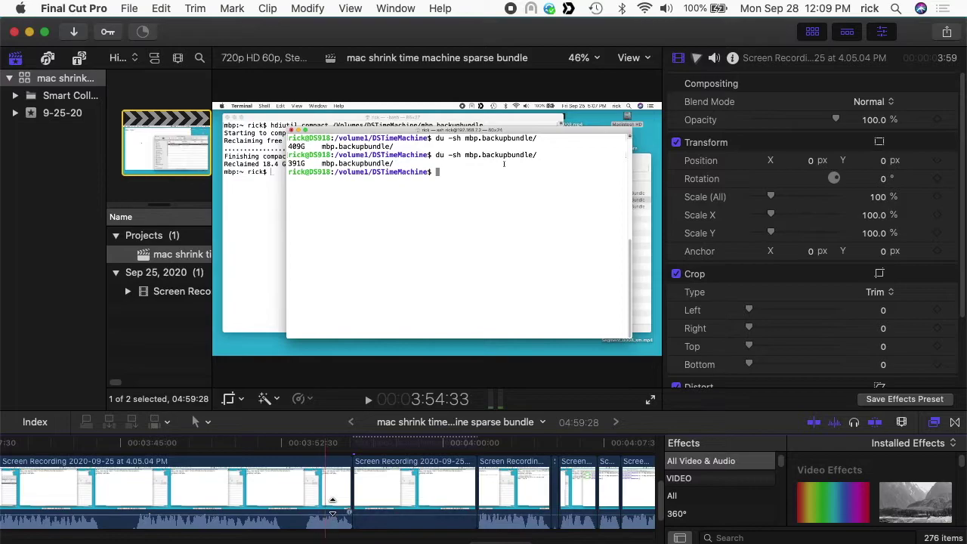
Delete a timeline clip and slide a later clip left
{"action": "left_click", "coordinate": [393, 499]}
{"action": "key", "text": "Delete"}
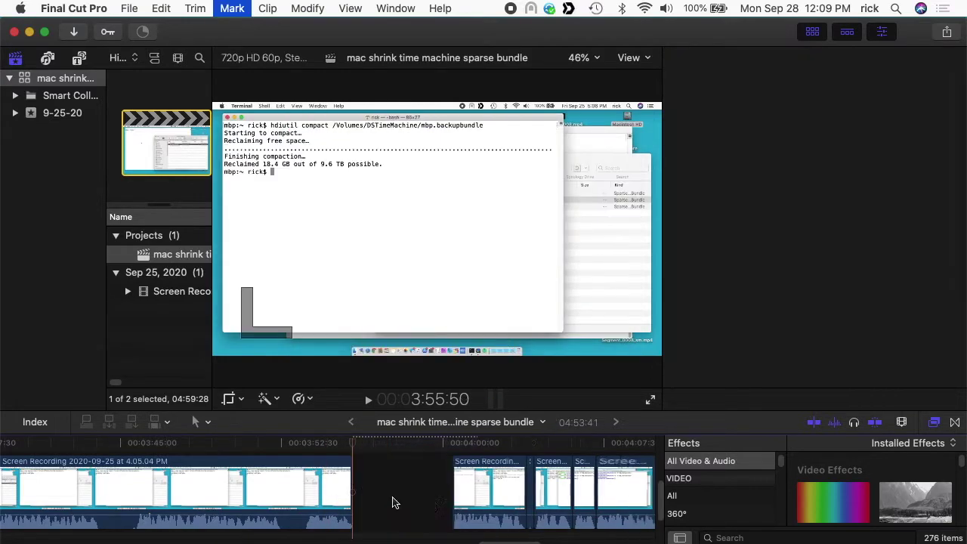
{"action": "left_click_drag", "start_coordinate": [488, 495], "coordinate": [360, 504]}
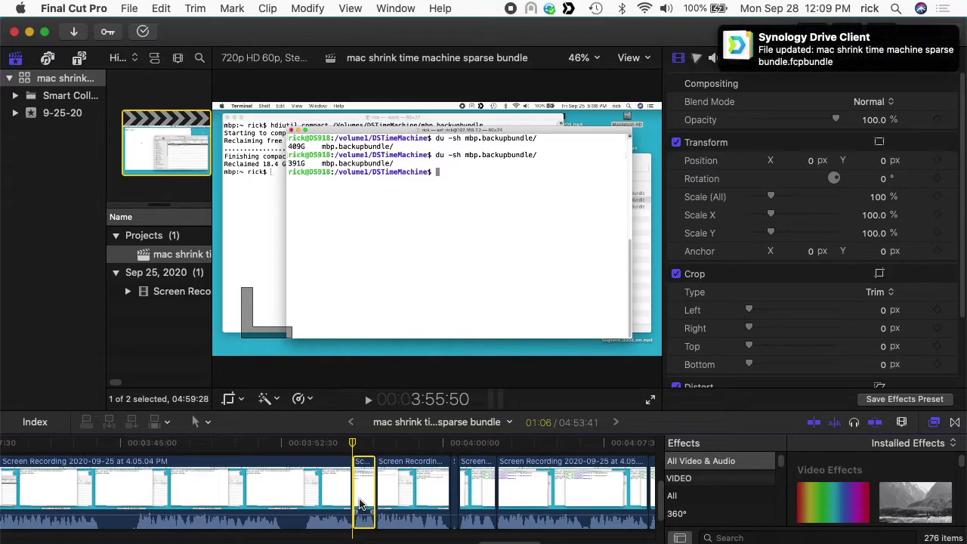
Confirm Synology Drive synced the library change, then drag another clip in the timeline
{"action": "left_click", "coordinate": [571, 9]}
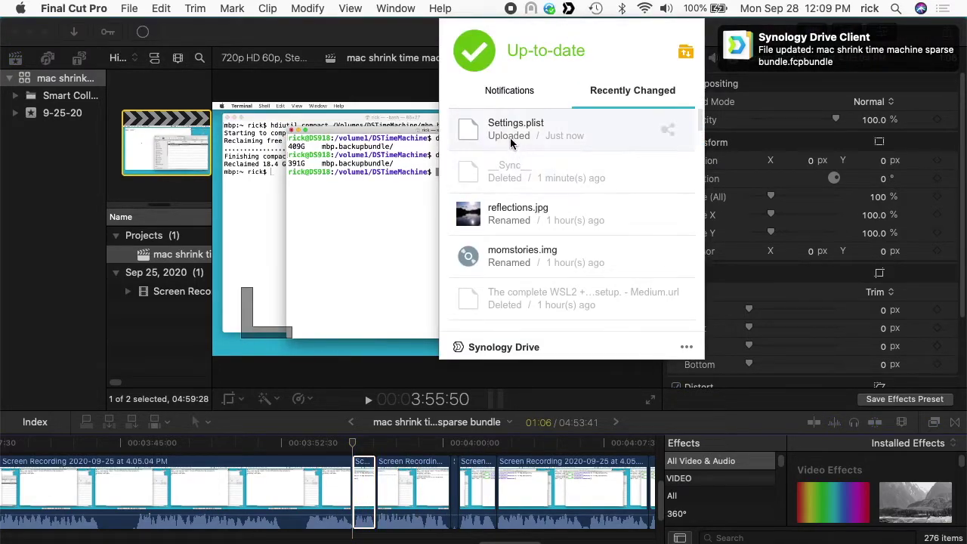
{"action": "left_click", "coordinate": [304, 471]}
{"action": "scroll", "coordinate": [462, 476], "scroll_direction": "right", "scroll_amount": 10}
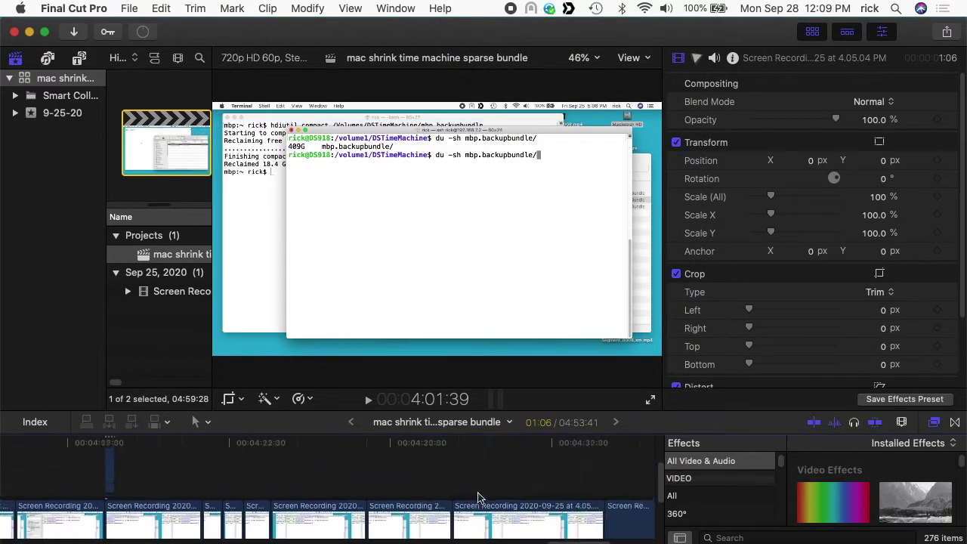
{"action": "scroll", "coordinate": [520, 460], "scroll_direction": "down", "scroll_amount": 3}
{"action": "left_click_drag", "start_coordinate": [377, 463], "coordinate": [344, 449]}
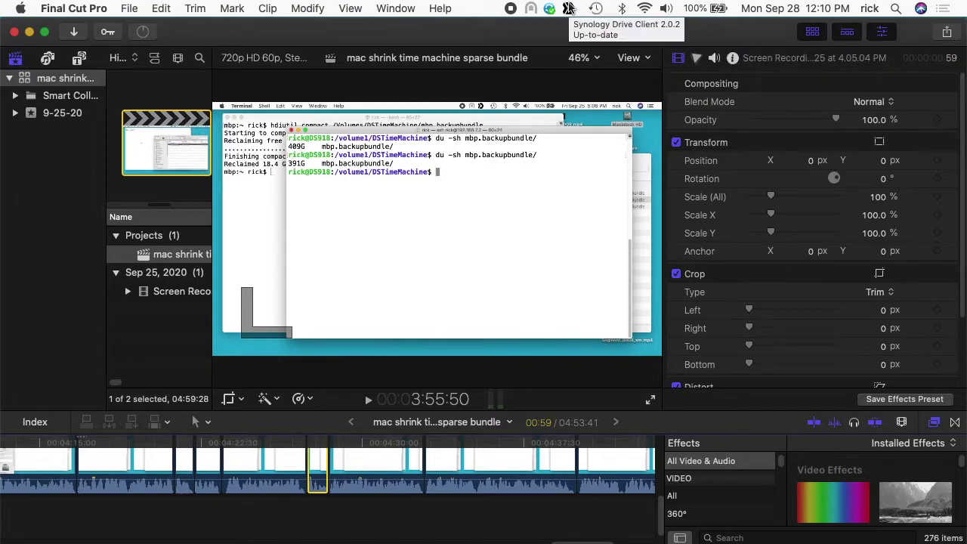
Pause Synology Drive syncing from its menu-bar panel and show its extra options
{"action": "left_click", "coordinate": [570, 8]}
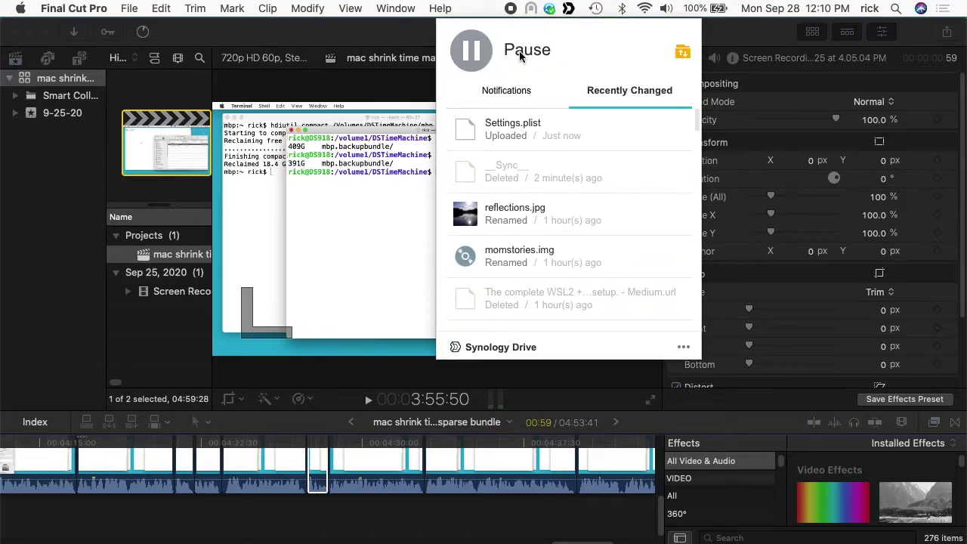
{"action": "left_click", "coordinate": [473, 51]}
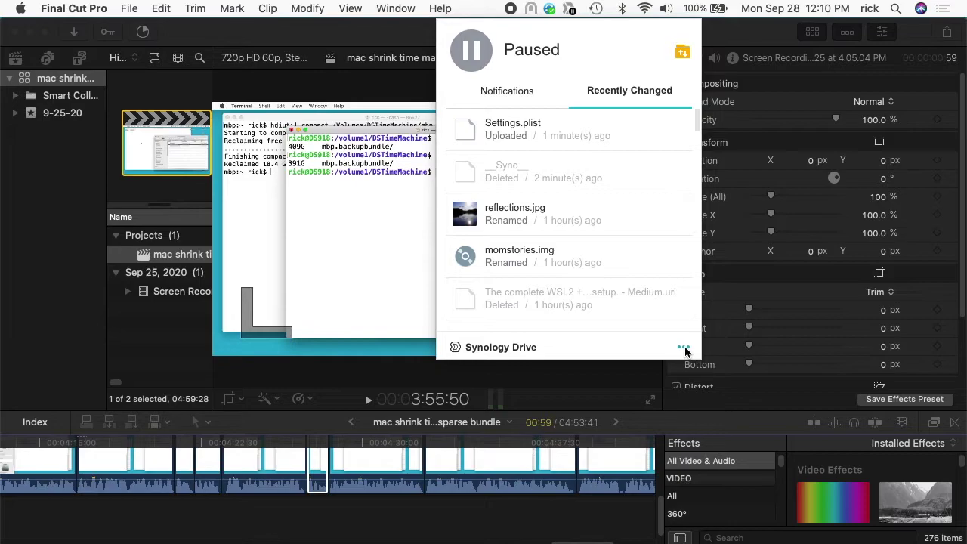
{"action": "left_click", "coordinate": [684, 349]}
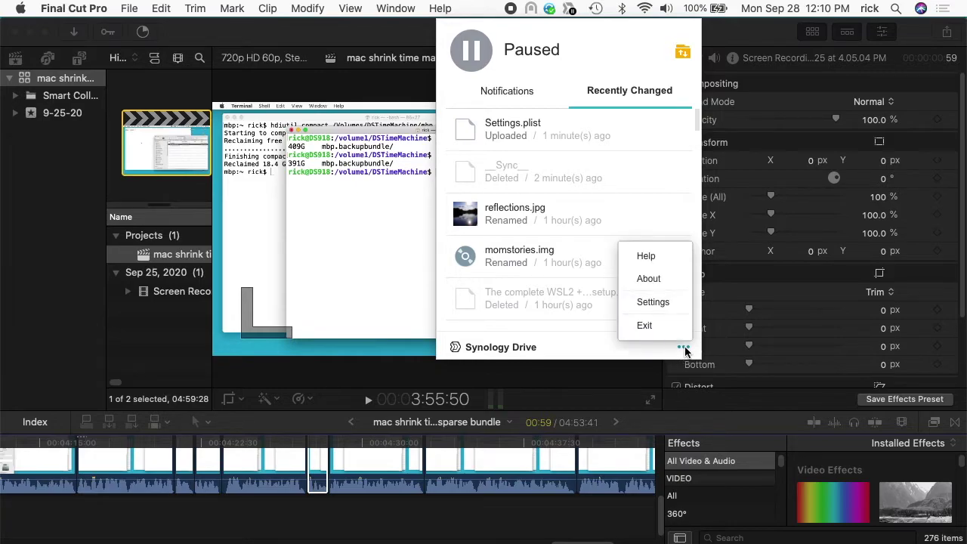
In Synology Drive Client settings, resume syncing for the paused tasks
{"action": "left_click", "coordinate": [653, 302]}
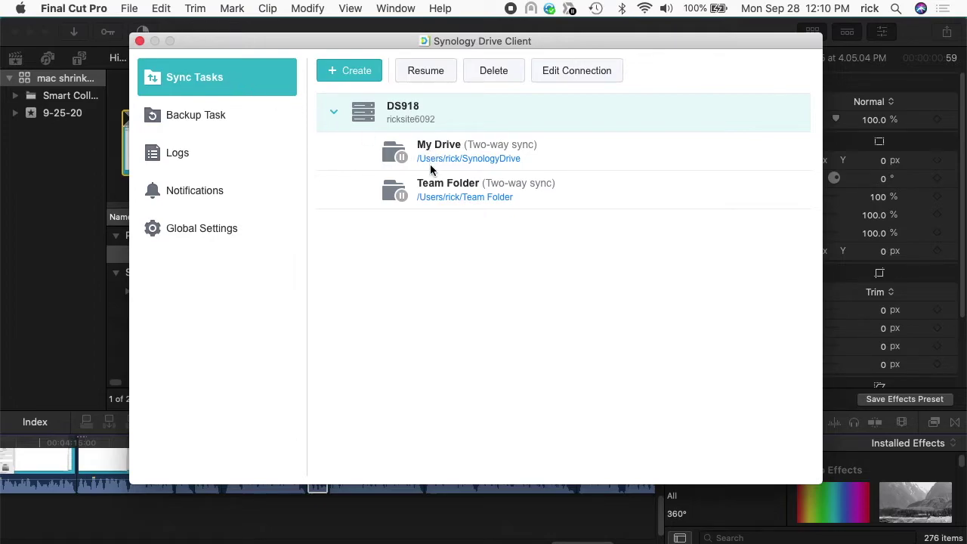
{"action": "left_click", "coordinate": [399, 156]}
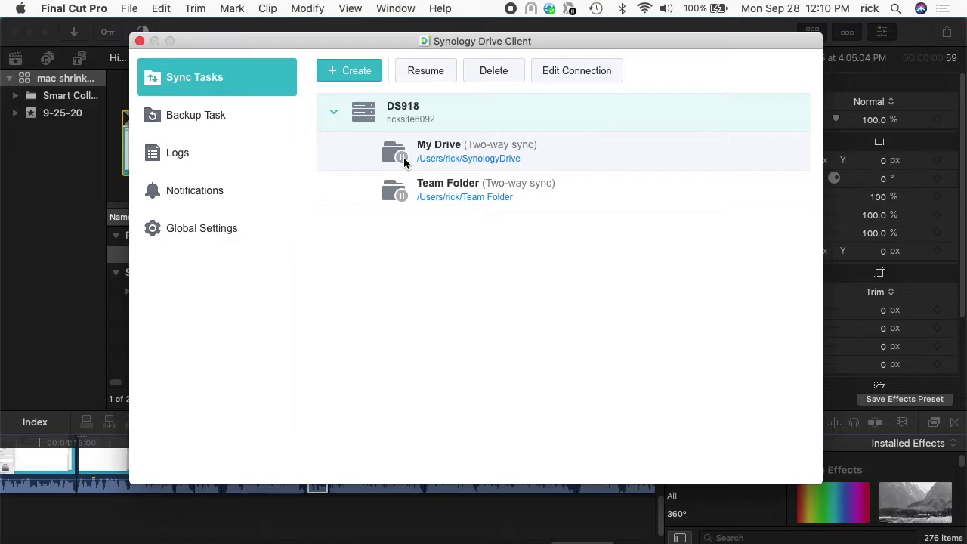
{"action": "left_click", "coordinate": [416, 72]}
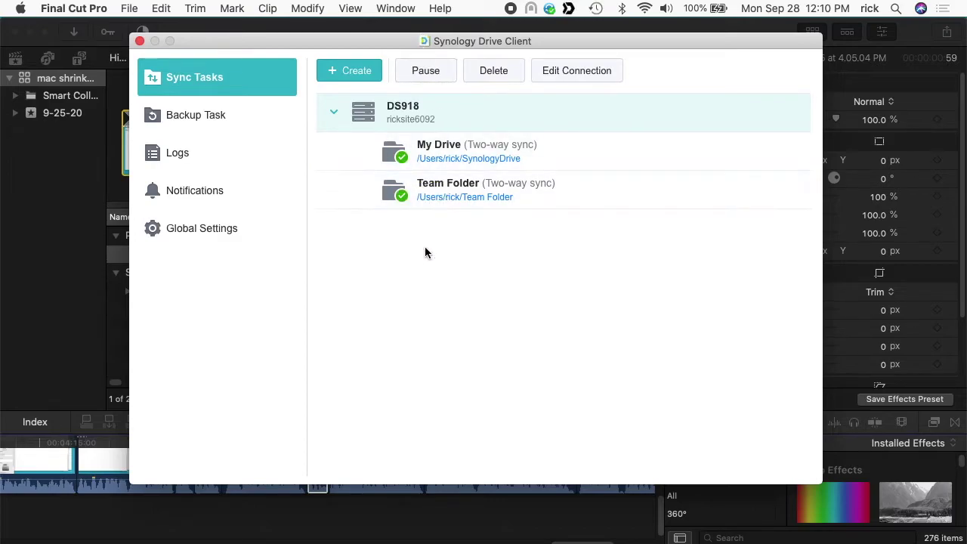
Pause only the My Drive task and close the settings window
{"action": "left_click", "coordinate": [414, 156]}
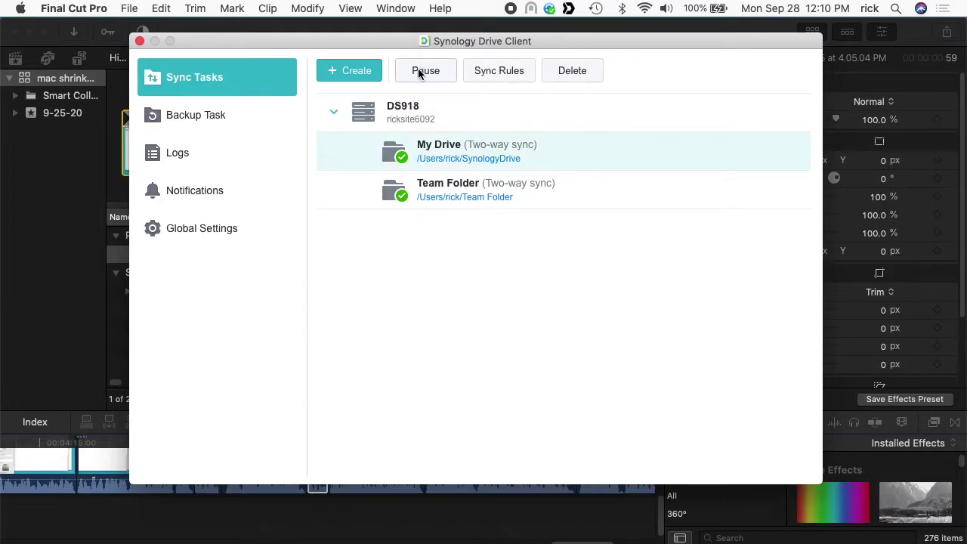
{"action": "left_click", "coordinate": [418, 71]}
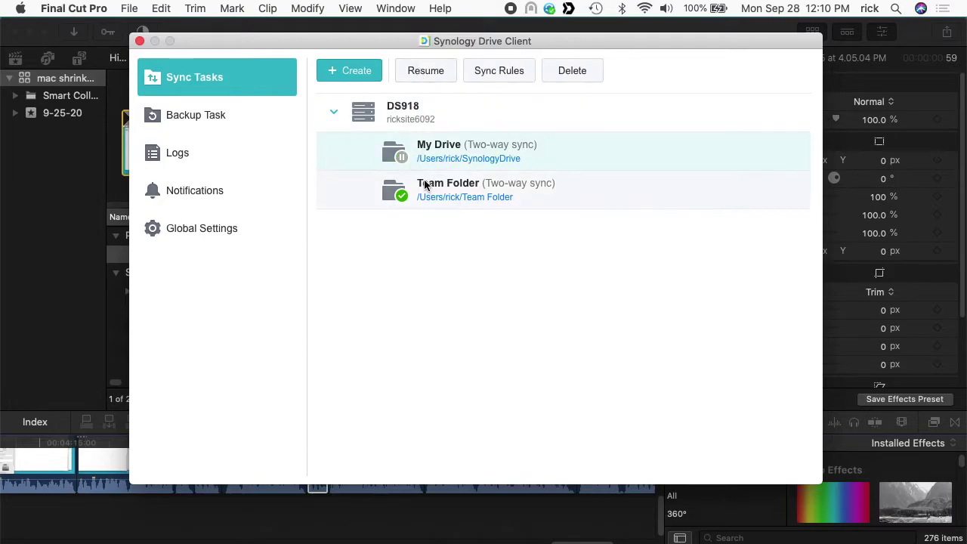
{"action": "left_click", "coordinate": [140, 42]}
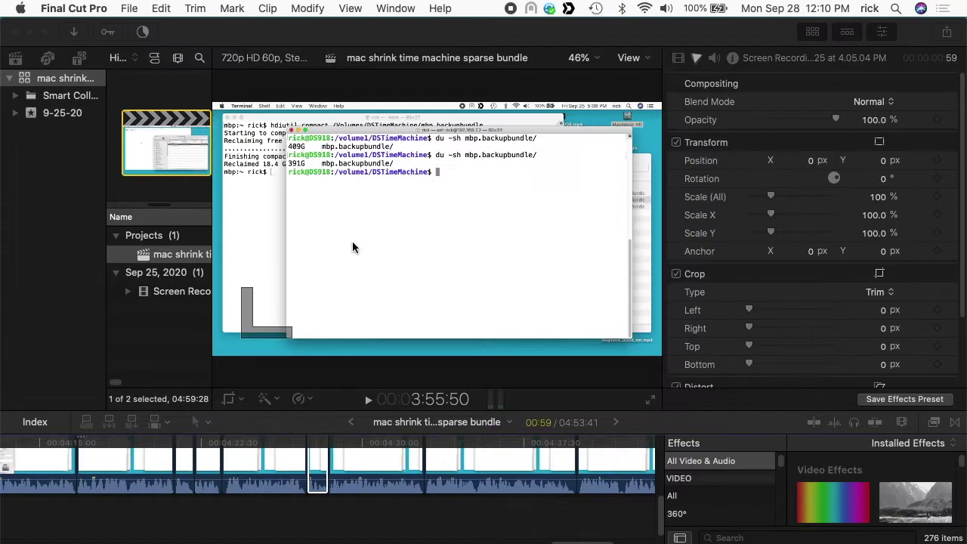
Move a clip past its neighbour to swap them, then lengthen it by trimming its end
{"action": "scroll", "coordinate": [452, 453], "scroll_direction": "right", "scroll_amount": 5}
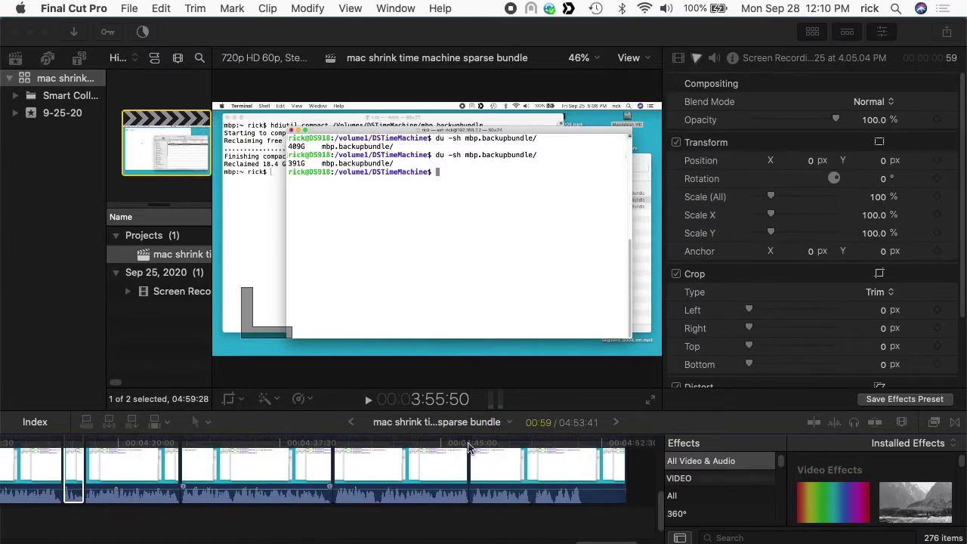
{"action": "left_click", "coordinate": [442, 457]}
{"action": "left_click", "coordinate": [254, 472]}
{"action": "left_click_drag", "start_coordinate": [259, 471], "coordinate": [400, 474]}
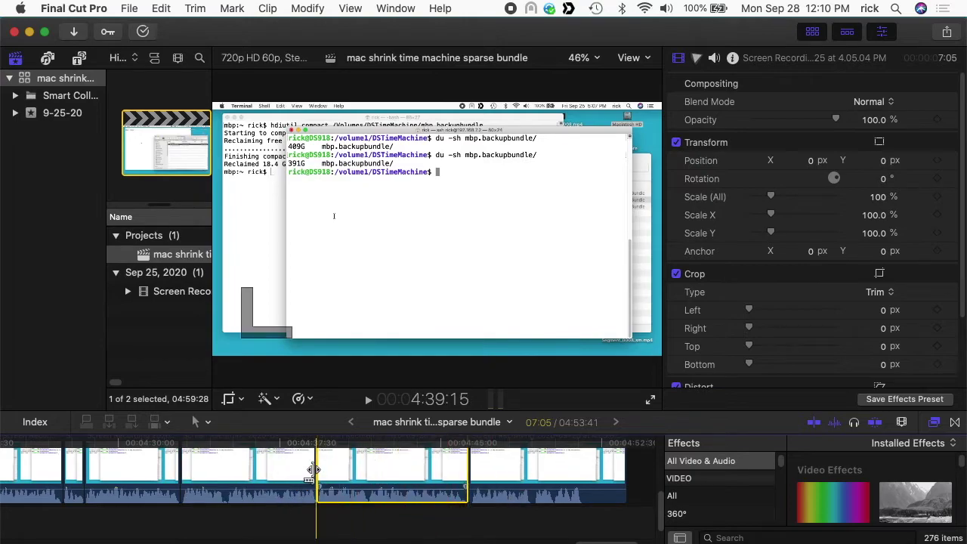
{"action": "left_click_drag", "start_coordinate": [315, 471], "coordinate": [209, 477]}
Delete the last clip from the project
{"action": "left_click", "coordinate": [571, 470]}
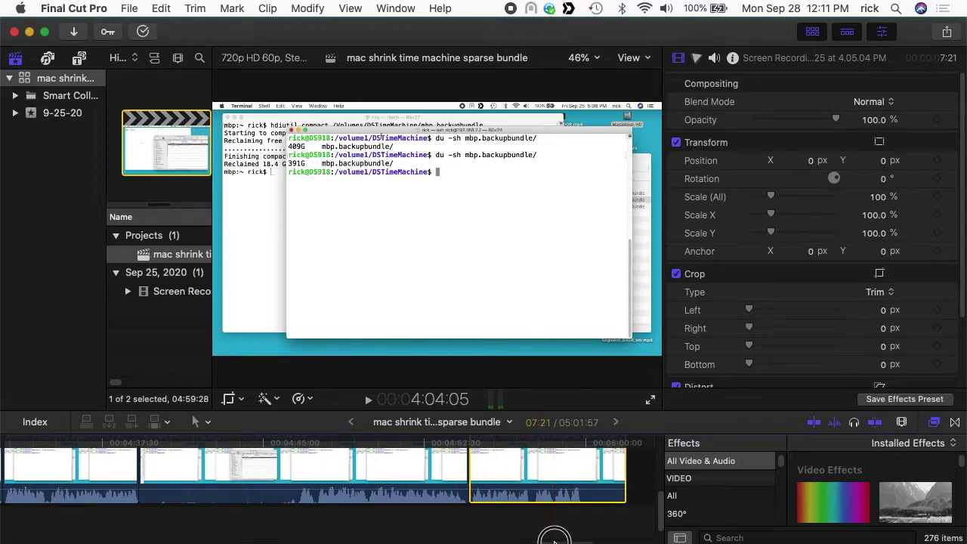
{"action": "scroll", "coordinate": [554, 542], "scroll_direction": "right", "scroll_amount": 10}
{"action": "key", "text": "Delete"}
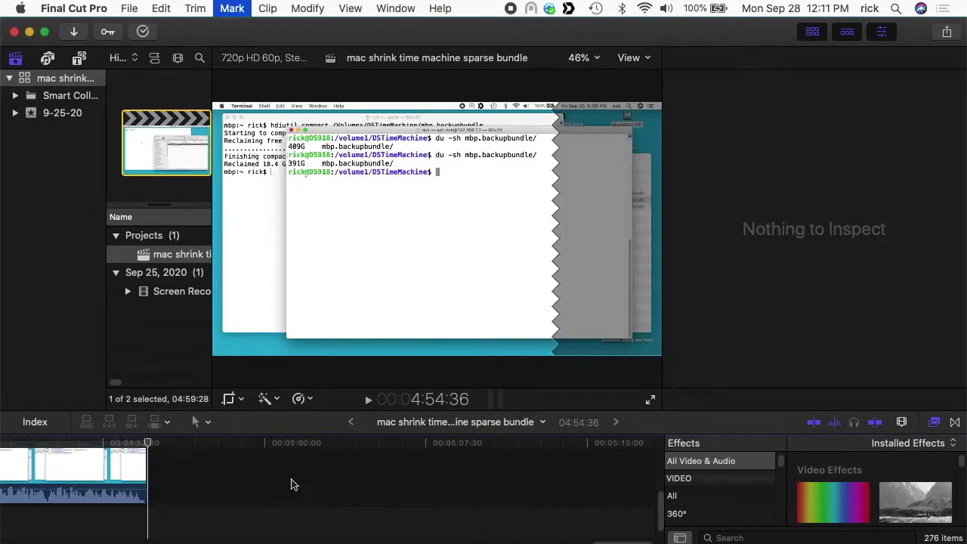
Extend an earlier clip at its edit point by 04:21
{"action": "scroll", "coordinate": [295, 485], "scroll_direction": "left", "scroll_amount": 15}
{"action": "scroll", "coordinate": [295, 485], "scroll_direction": "left", "scroll_amount": 10}
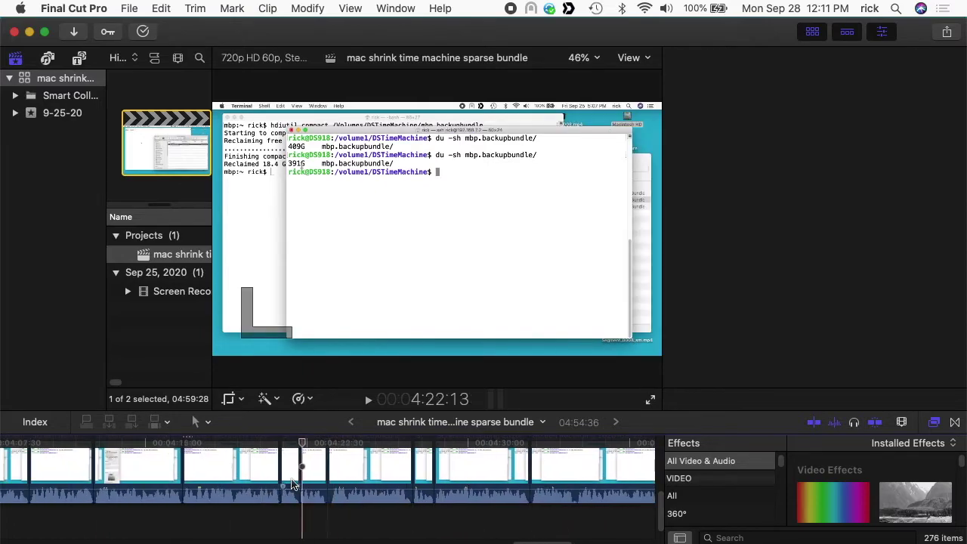
{"action": "left_click", "coordinate": [192, 468]}
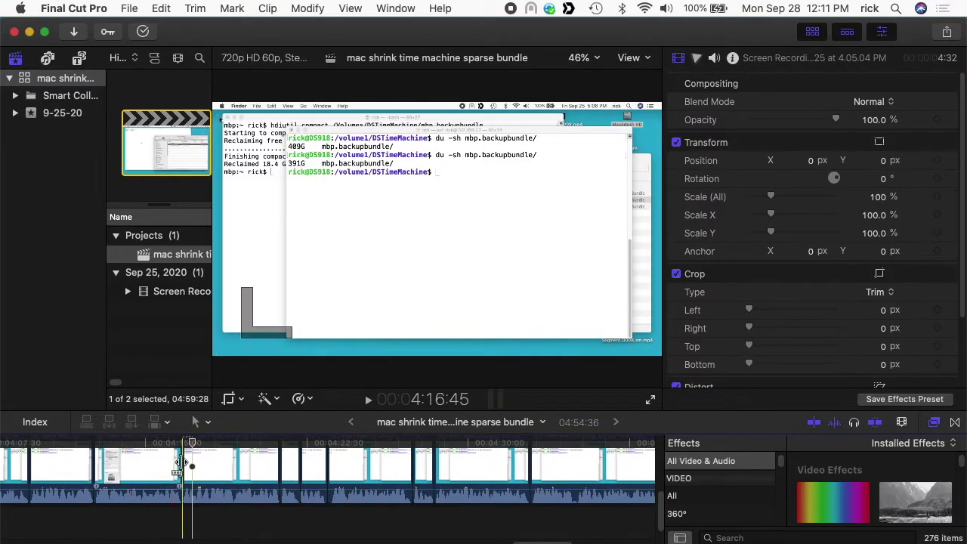
{"action": "left_click_drag", "start_coordinate": [186, 460], "coordinate": [294, 454]}
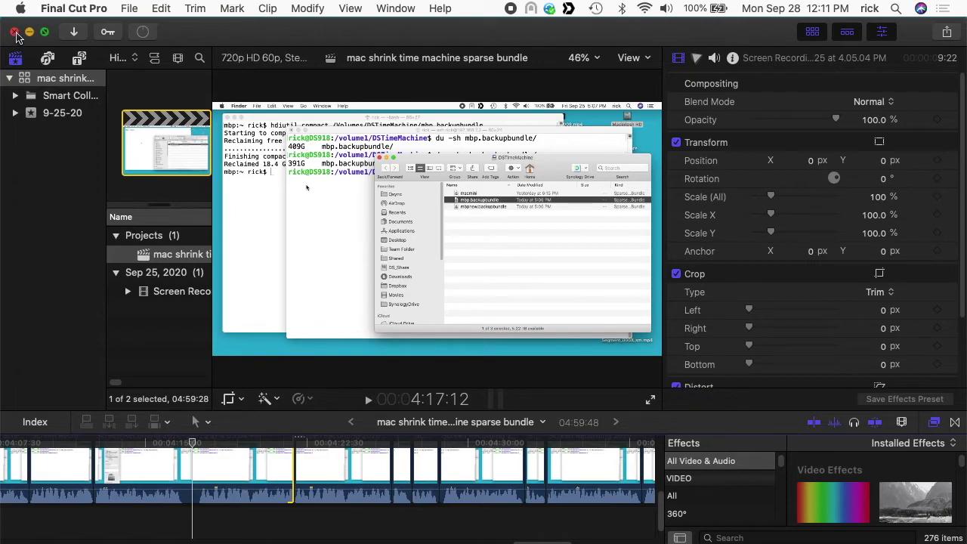
Close the Final Cut Pro library and open the Synology Drive Client sync task settings
{"action": "left_click", "coordinate": [15, 33]}
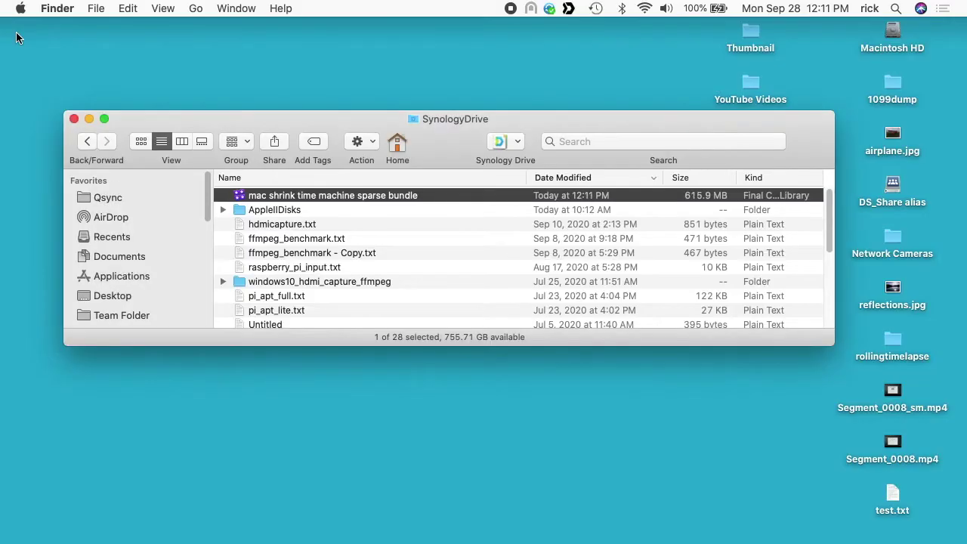
{"action": "left_click", "coordinate": [569, 9]}
{"action": "left_click", "coordinate": [681, 348]}
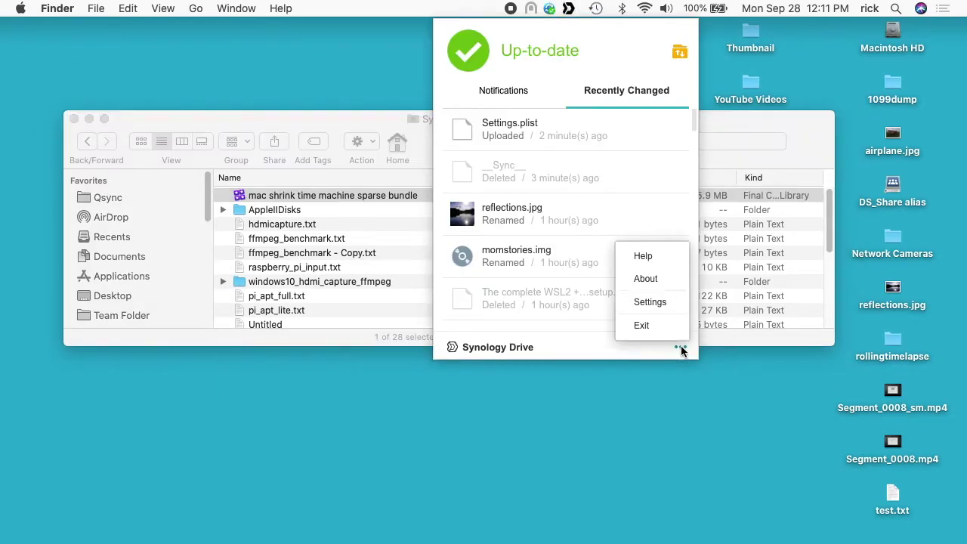
{"action": "left_click", "coordinate": [665, 301]}
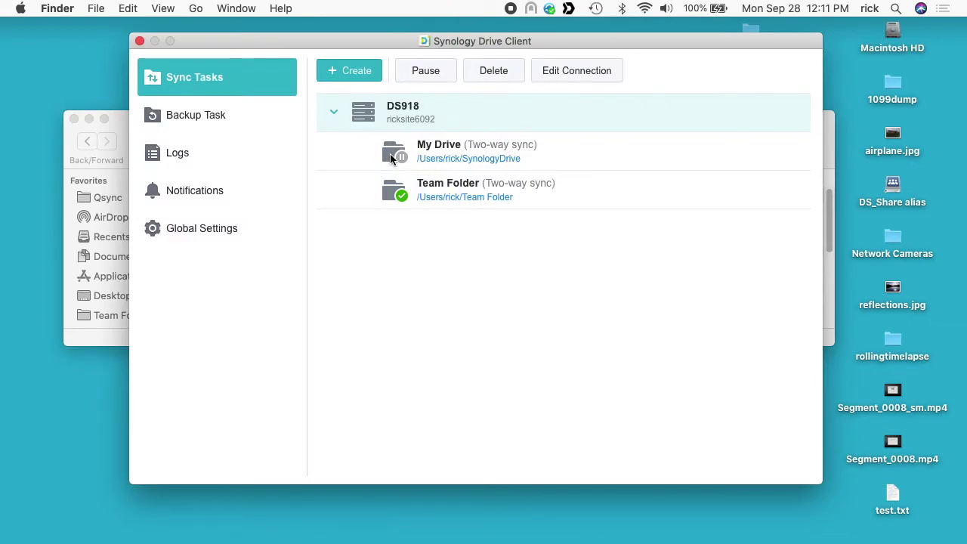
Pause and then resume syncing for all DS918 tasks
{"action": "left_click", "coordinate": [568, 8]}
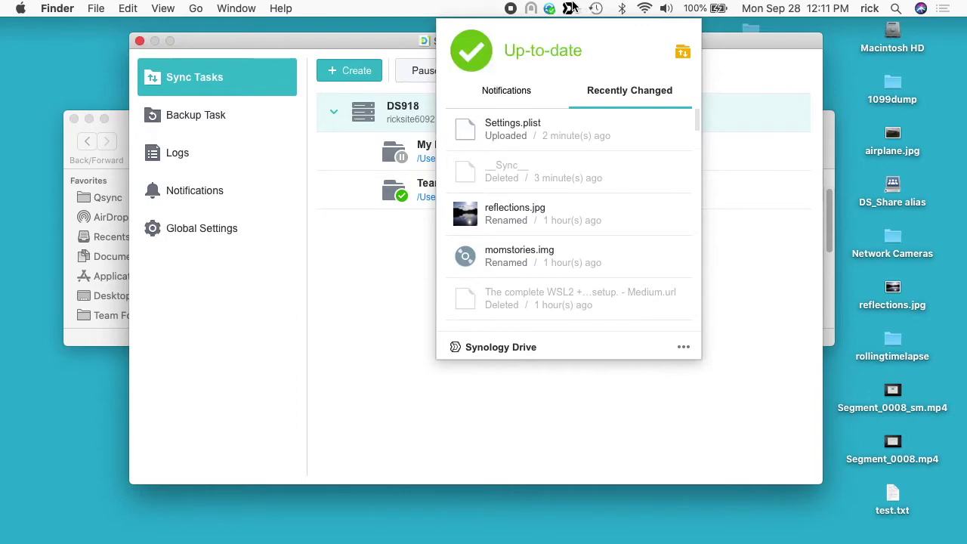
{"action": "left_click", "coordinate": [401, 153]}
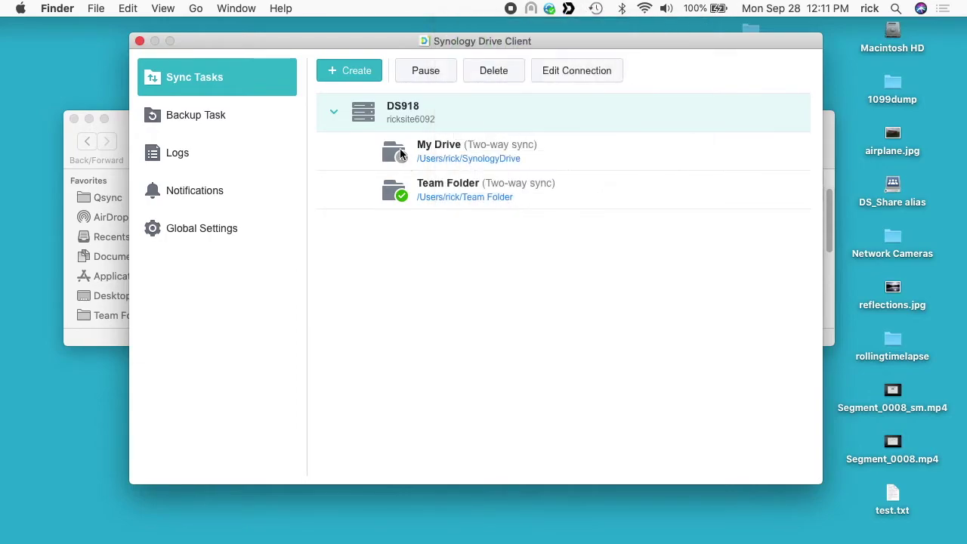
{"action": "left_click", "coordinate": [433, 72]}
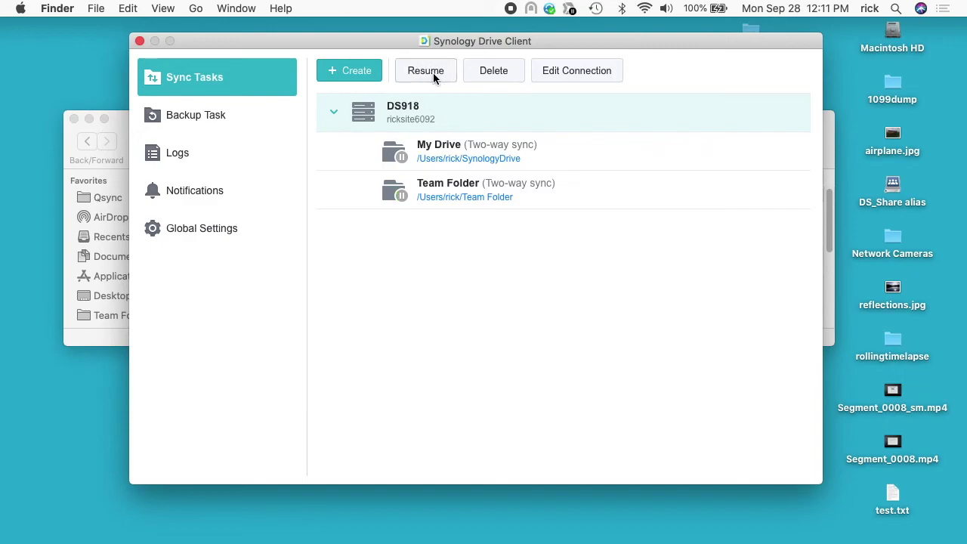
{"action": "left_click", "coordinate": [433, 73]}
Resume My Drive syncing and confirm both My Drive and Team Folder are up to date
{"action": "left_click", "coordinate": [400, 155]}
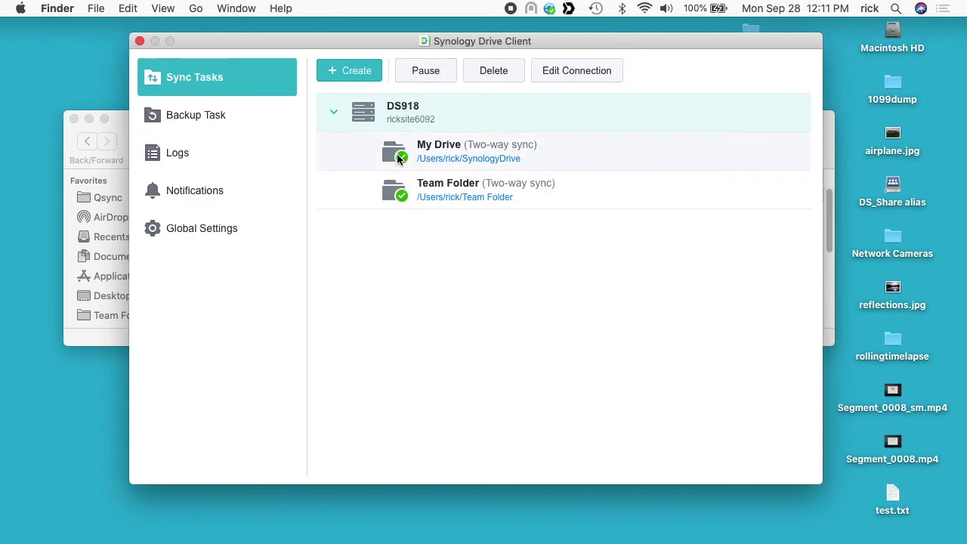
{"action": "left_click", "coordinate": [424, 72]}
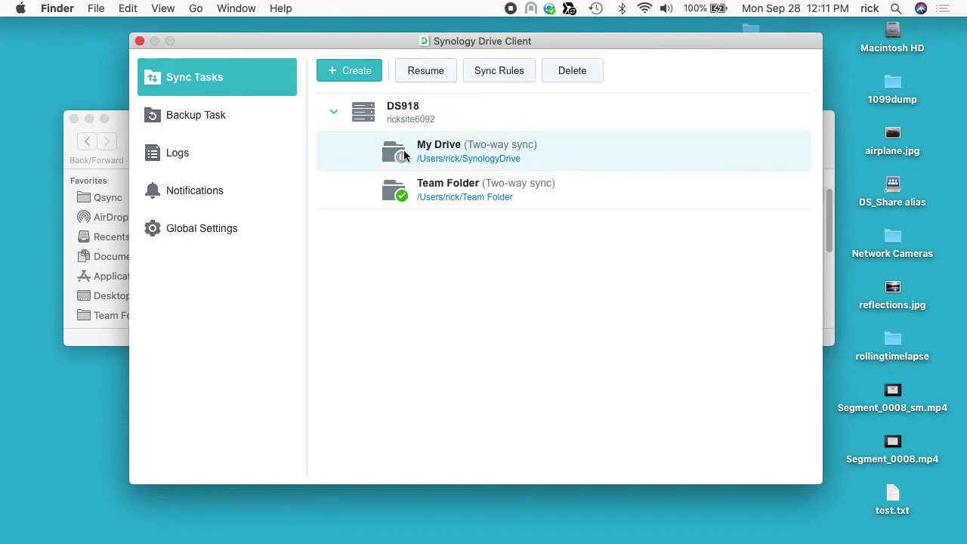
{"action": "left_click", "coordinate": [428, 71]}
{"action": "left_click", "coordinate": [568, 8]}
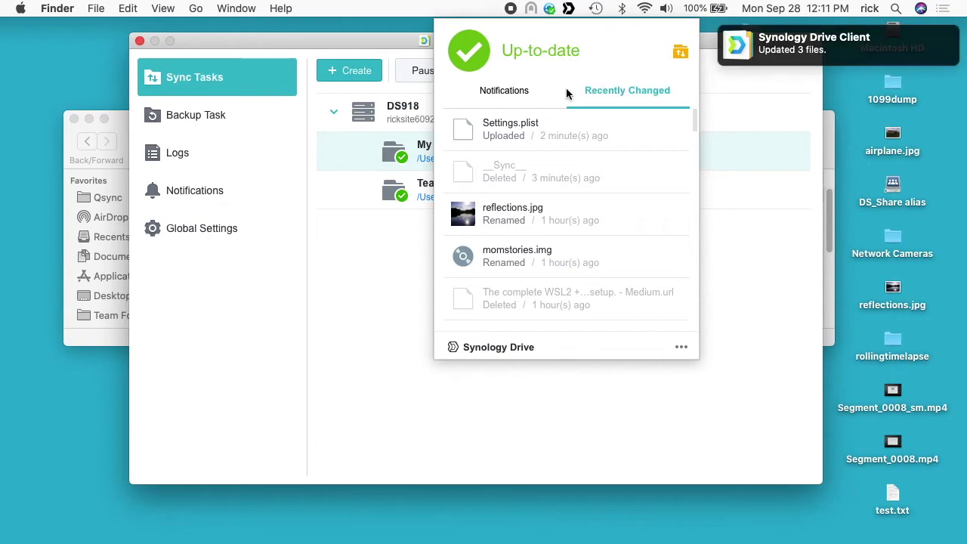
{"action": "left_click", "coordinate": [254, 271]}
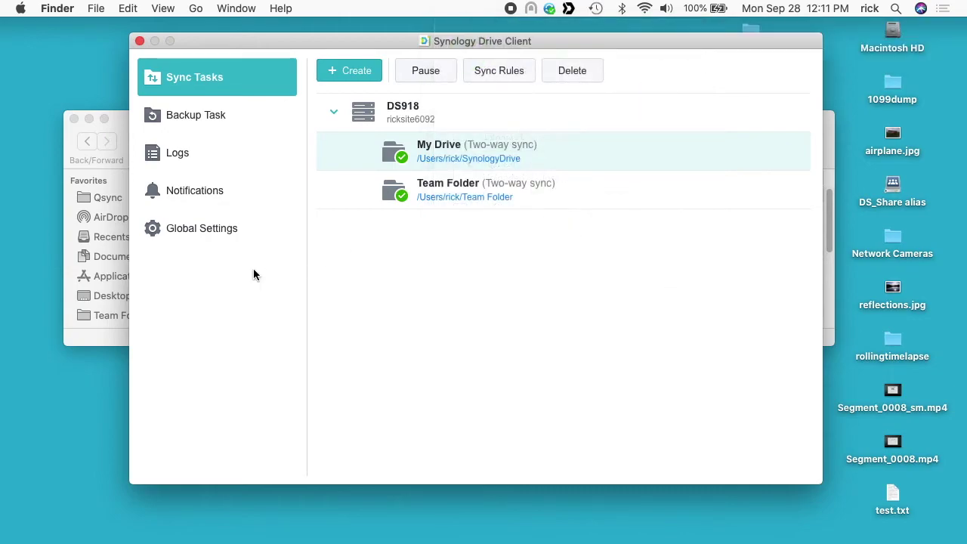